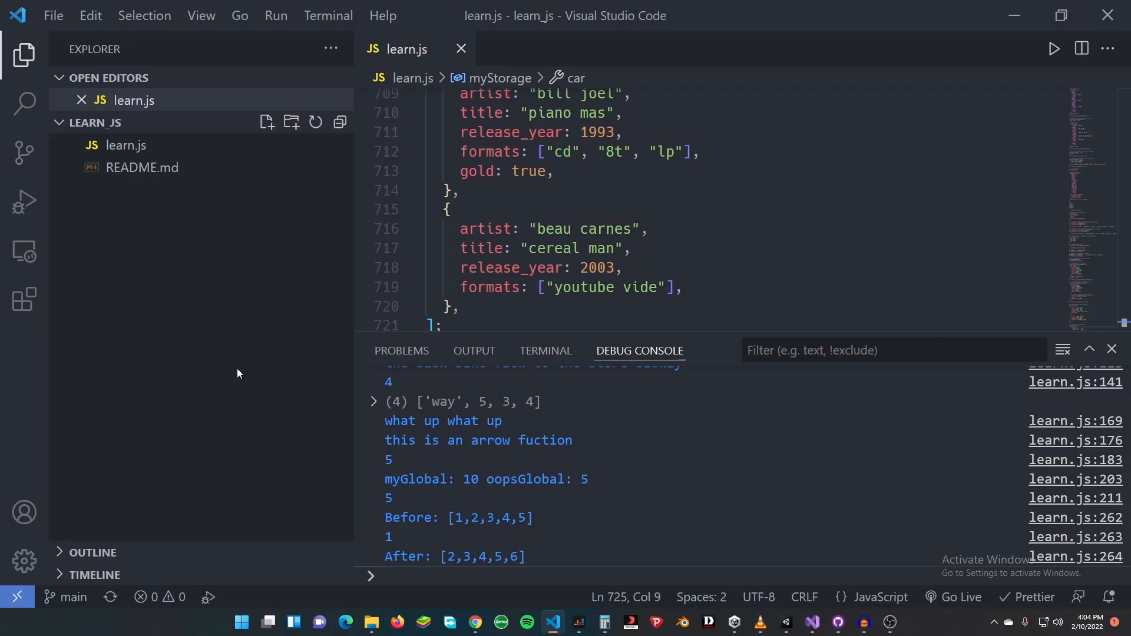
# Step: Try running learn.js from the Run and Debug view, then browse to the recommended extensions
pyautogui.click(26, 213)
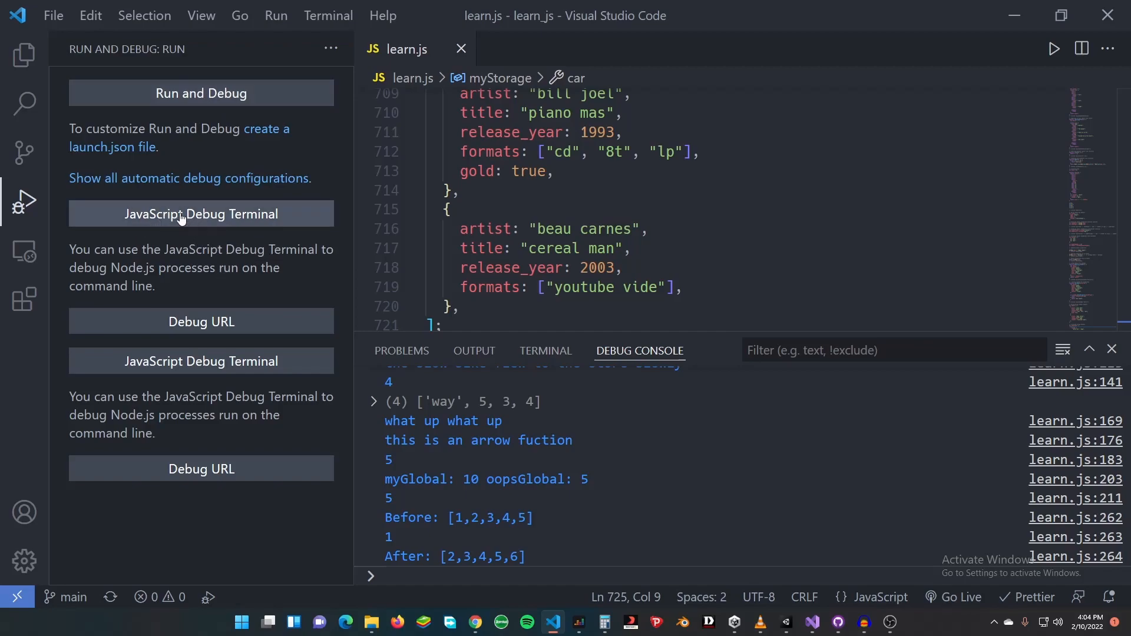
pyautogui.click(468, 190)
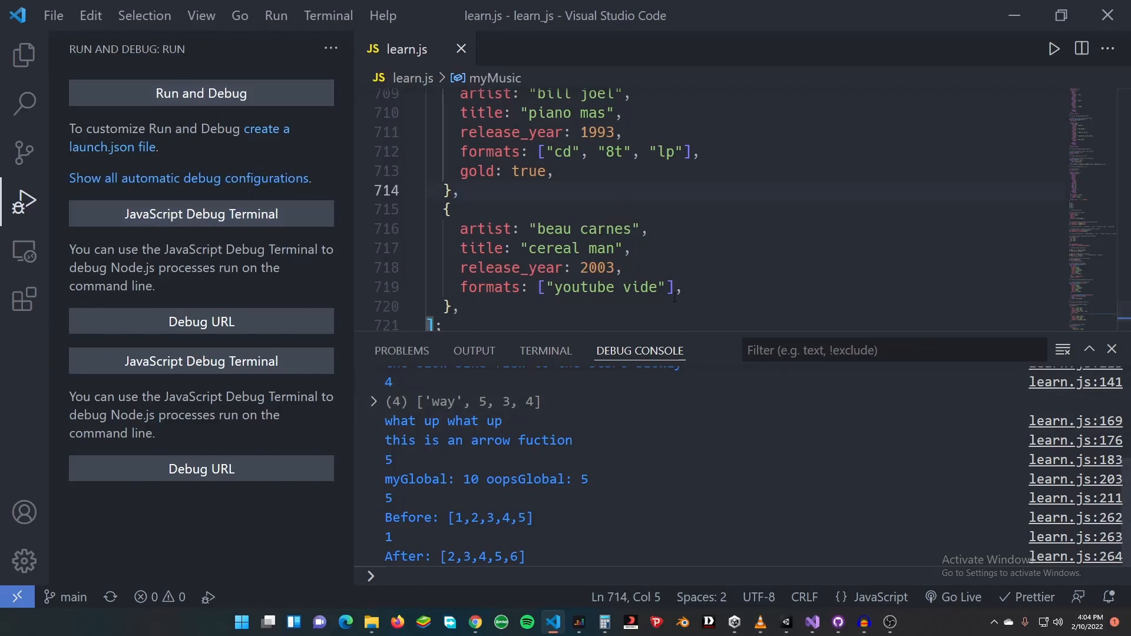
pyautogui.scroll(-4, 703, 232)
pyautogui.scroll(3, 703, 231)
pyautogui.scroll(-4, 703, 231)
pyautogui.scroll(-4, 702, 232)
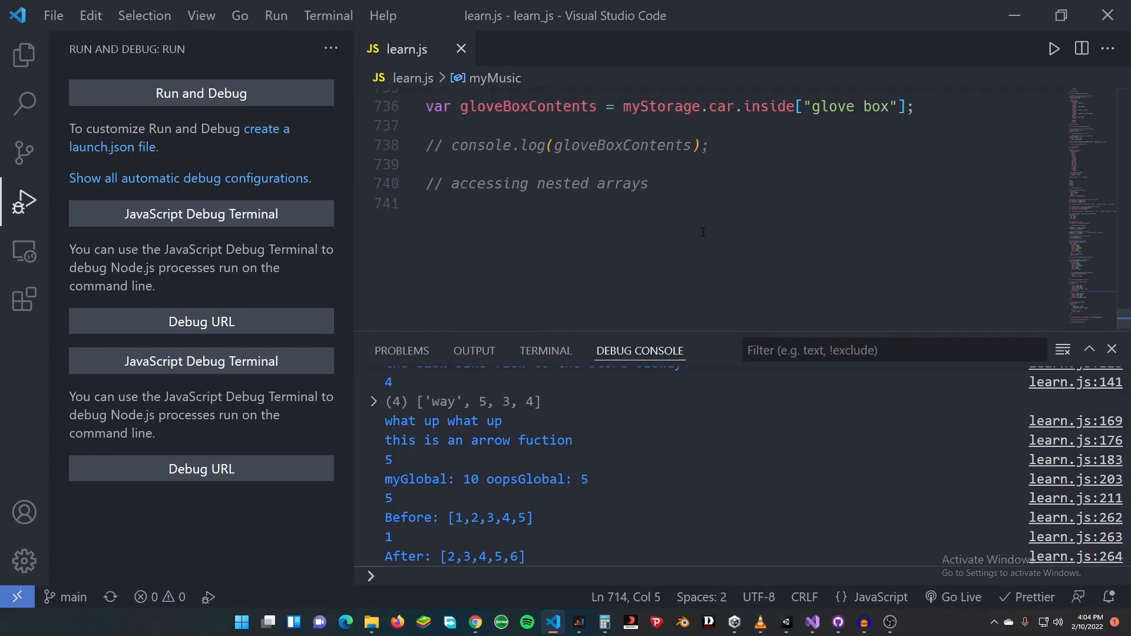
pyautogui.scroll(-2, 702, 232)
pyautogui.scroll(3, 702, 231)
pyautogui.scroll(2, 703, 232)
pyautogui.scroll(-2, 703, 231)
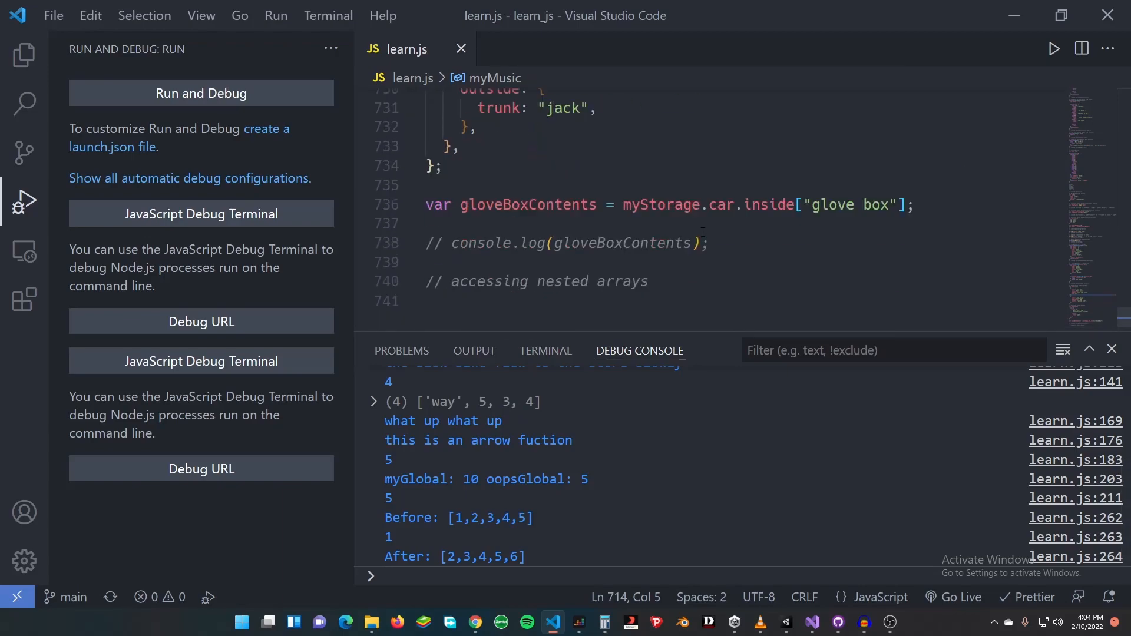
pyautogui.scroll(2, 703, 232)
pyautogui.scroll(-2, 703, 232)
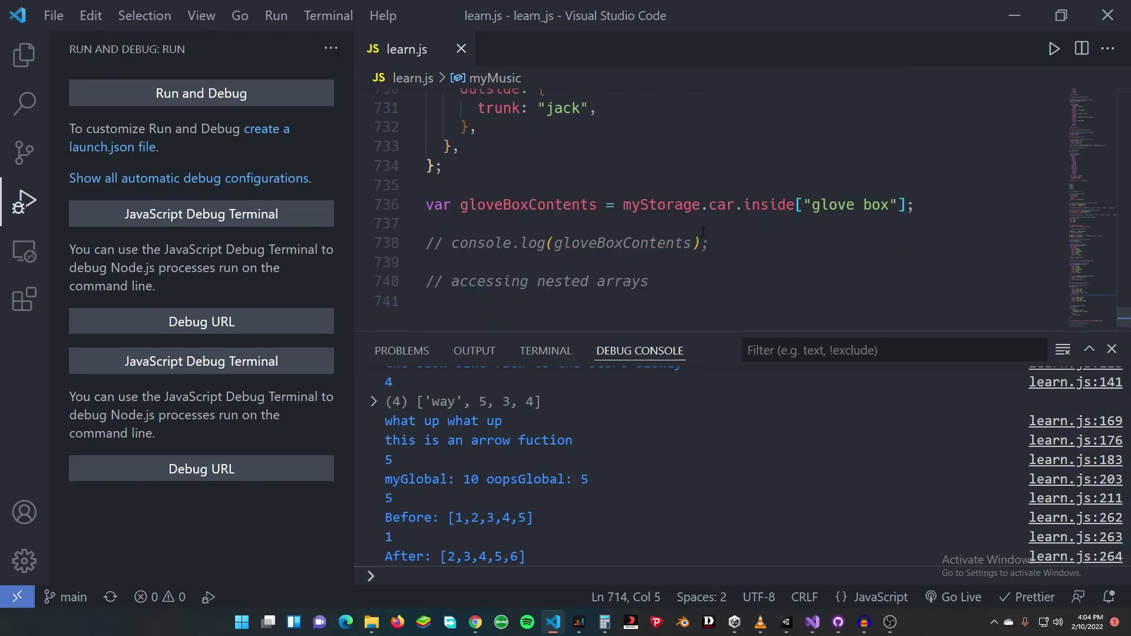
pyautogui.click(254, 94)
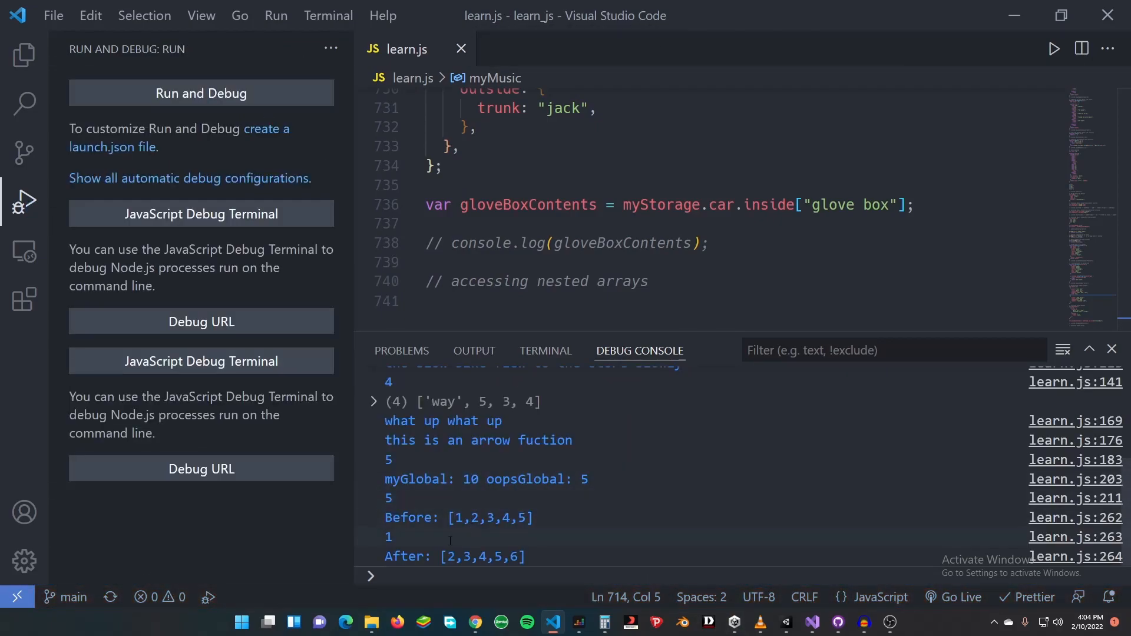
pyautogui.scroll(-3, 495, 244)
pyautogui.scroll(5, 495, 244)
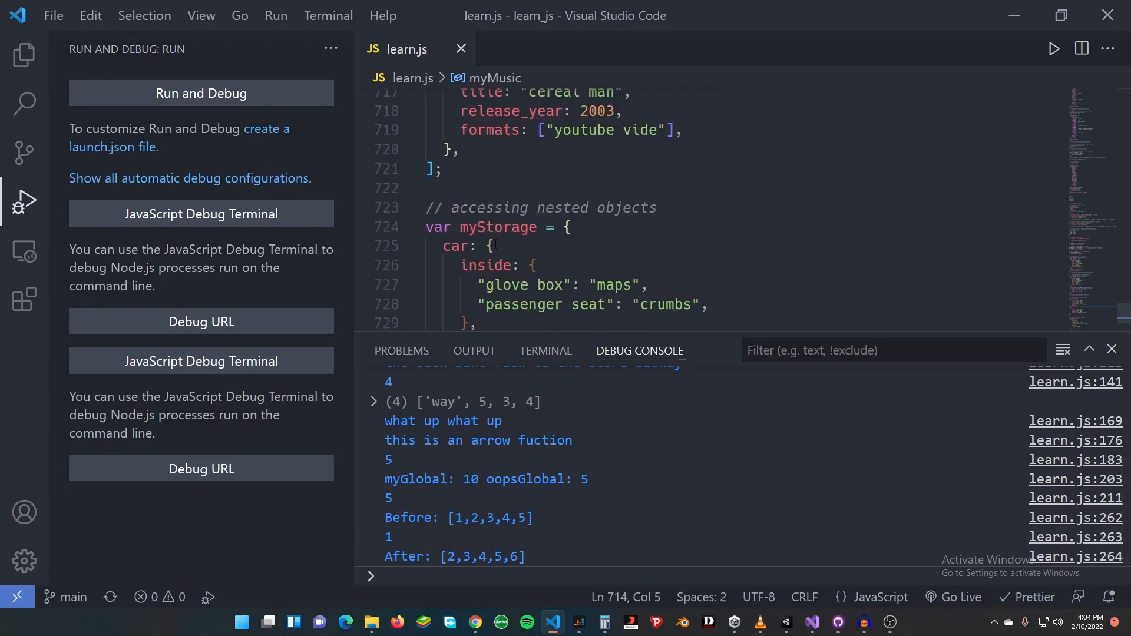
pyautogui.scroll(2, 495, 244)
pyautogui.scroll(-5, 531, 212)
pyautogui.scroll(-1, 530, 212)
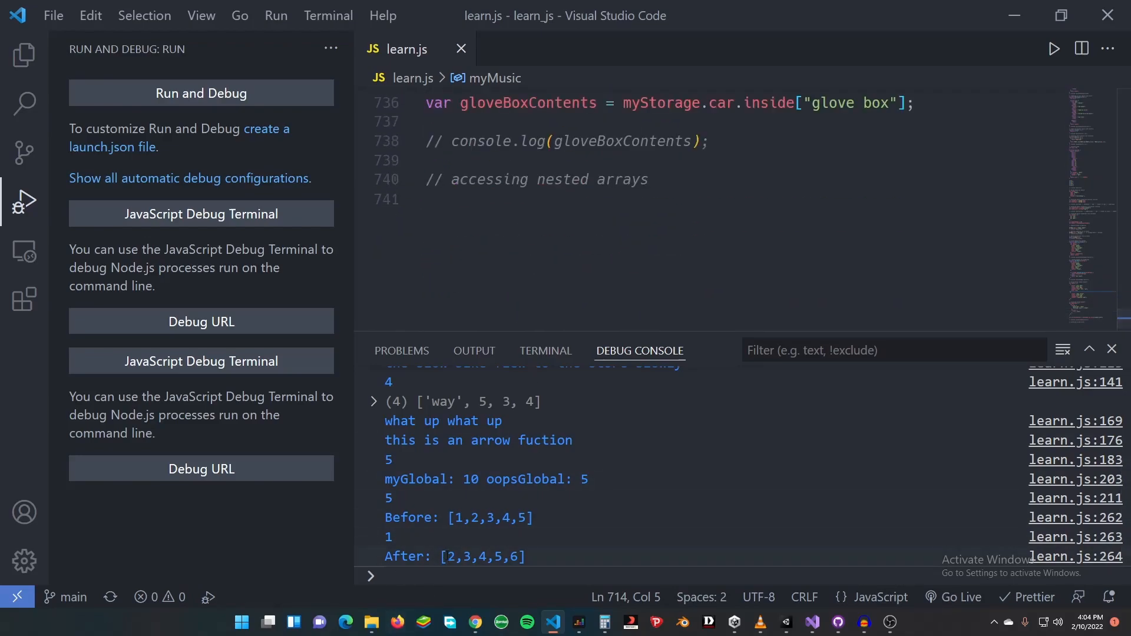
pyautogui.scroll(2, 591, 249)
pyautogui.scroll(2, 592, 249)
pyautogui.scroll(2, 591, 248)
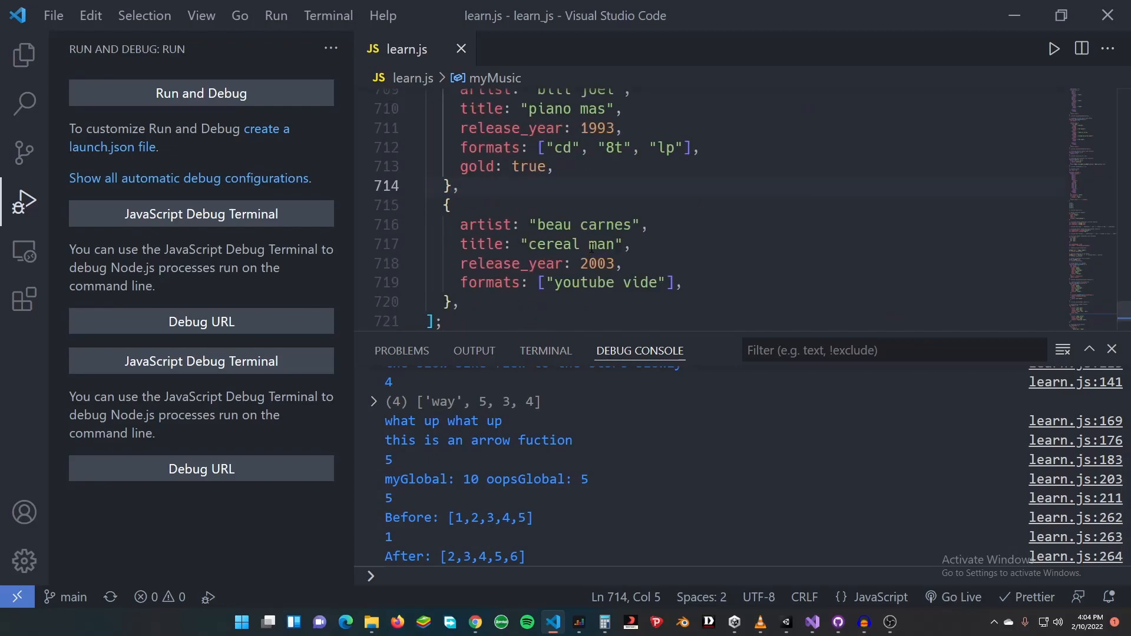
pyautogui.scroll(2, 591, 248)
pyautogui.scroll(4, 591, 249)
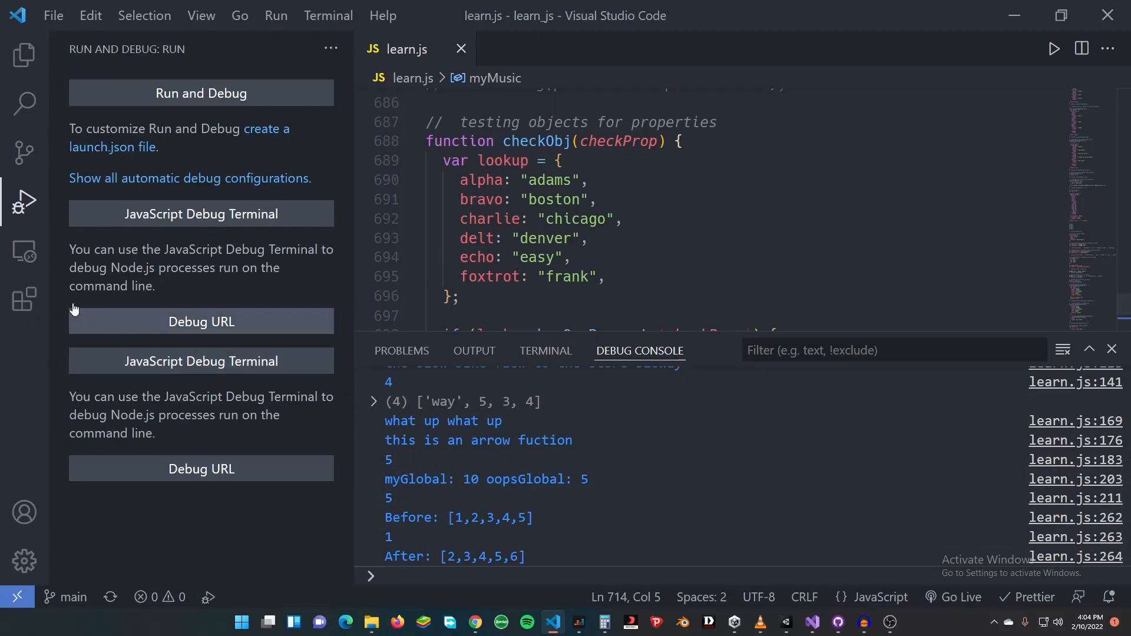
# Step: Search the marketplace for 'run' and view the Code Runner extension's details
pyautogui.click(25, 303)
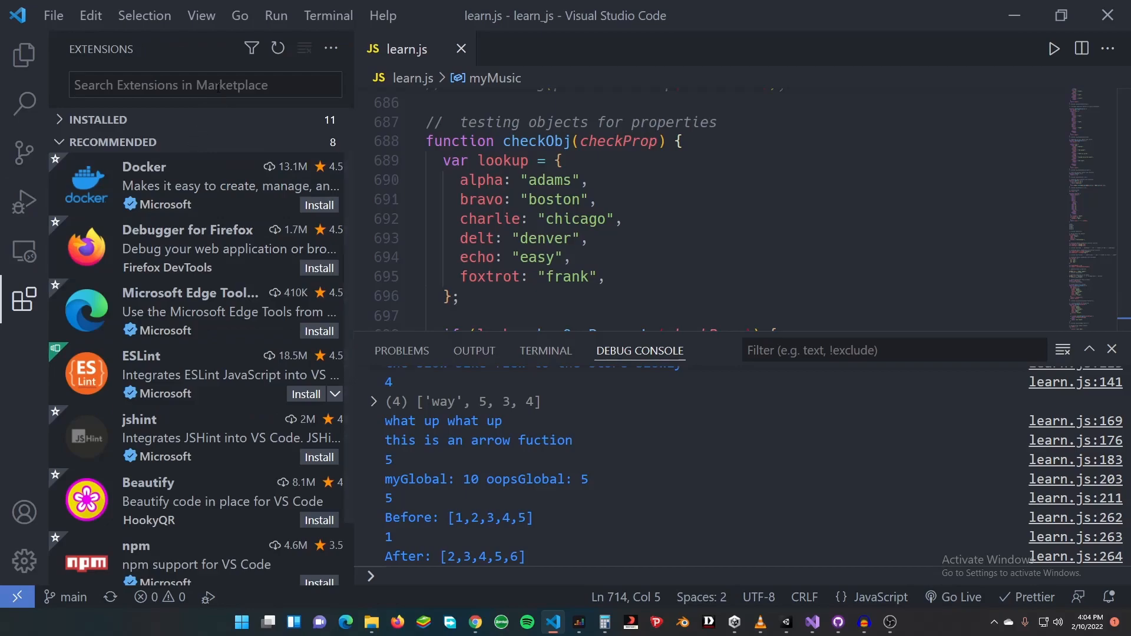
pyautogui.write('run')
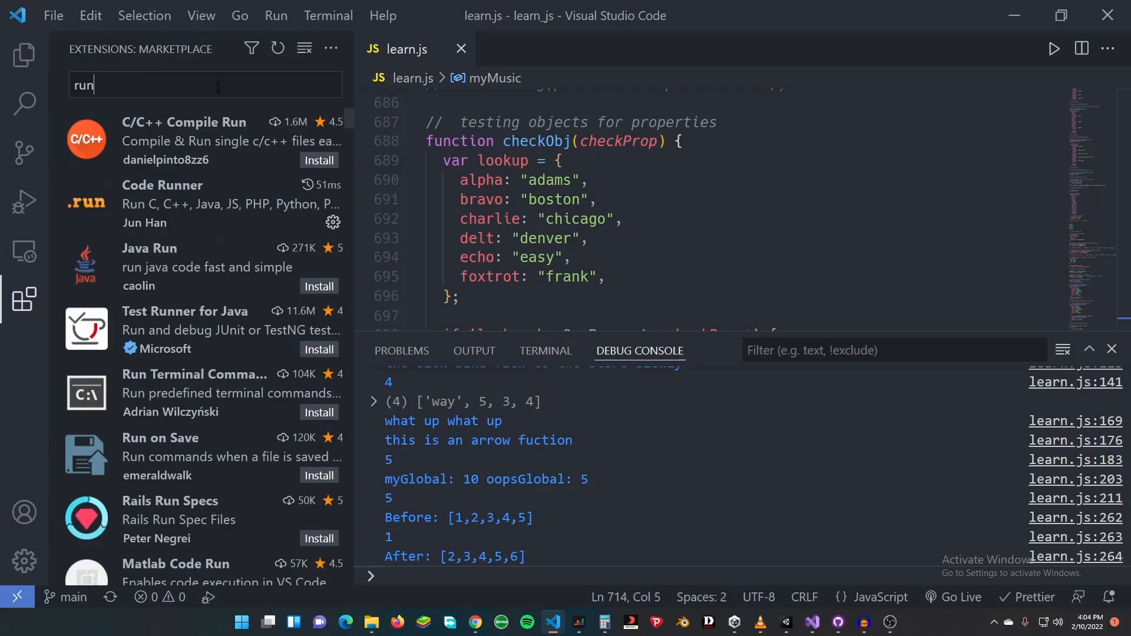
pyautogui.click(168, 201)
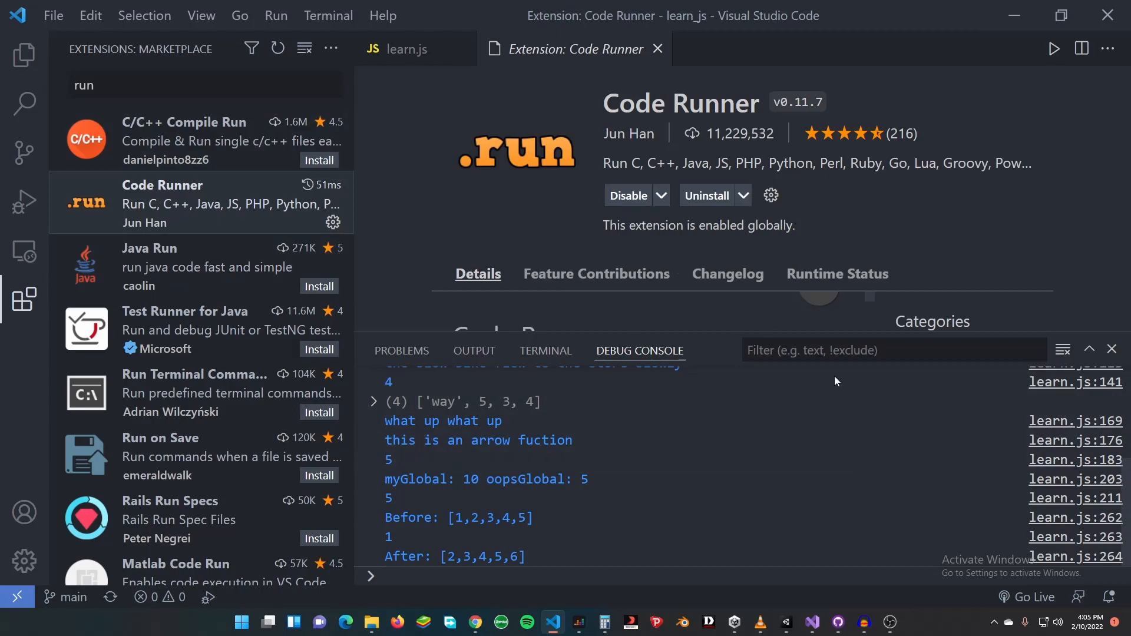
pyautogui.scroll(3, 434, 420)
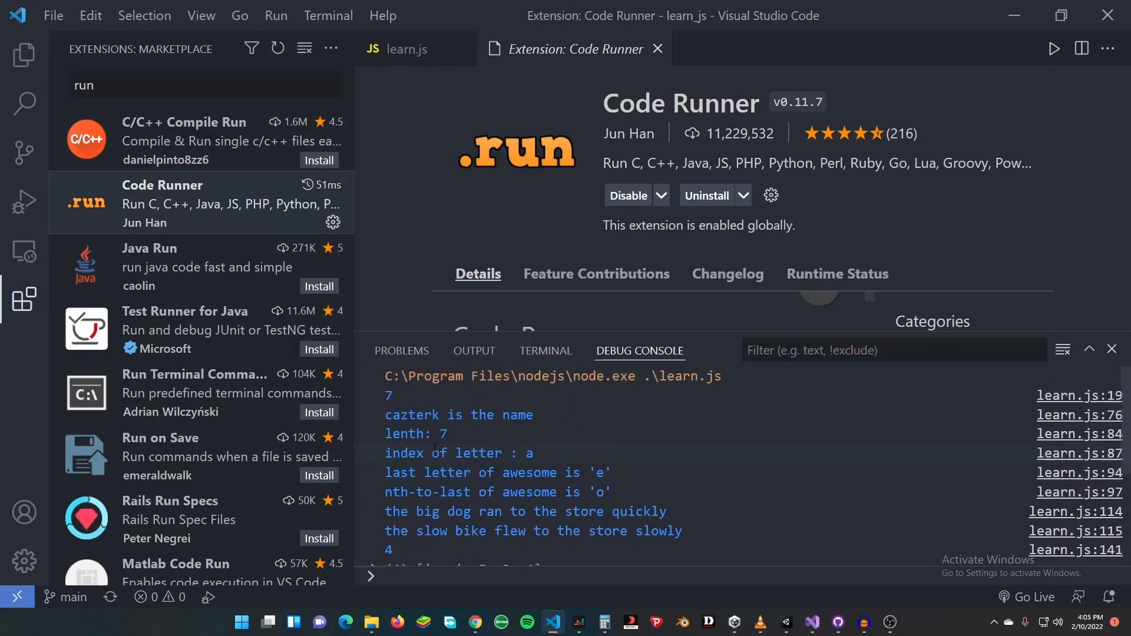
pyautogui.scroll(-3, 433, 453)
# Step: Return to learn.js in the Explorer and run it with Code Runner's Run Code command
pyautogui.click(25, 55)
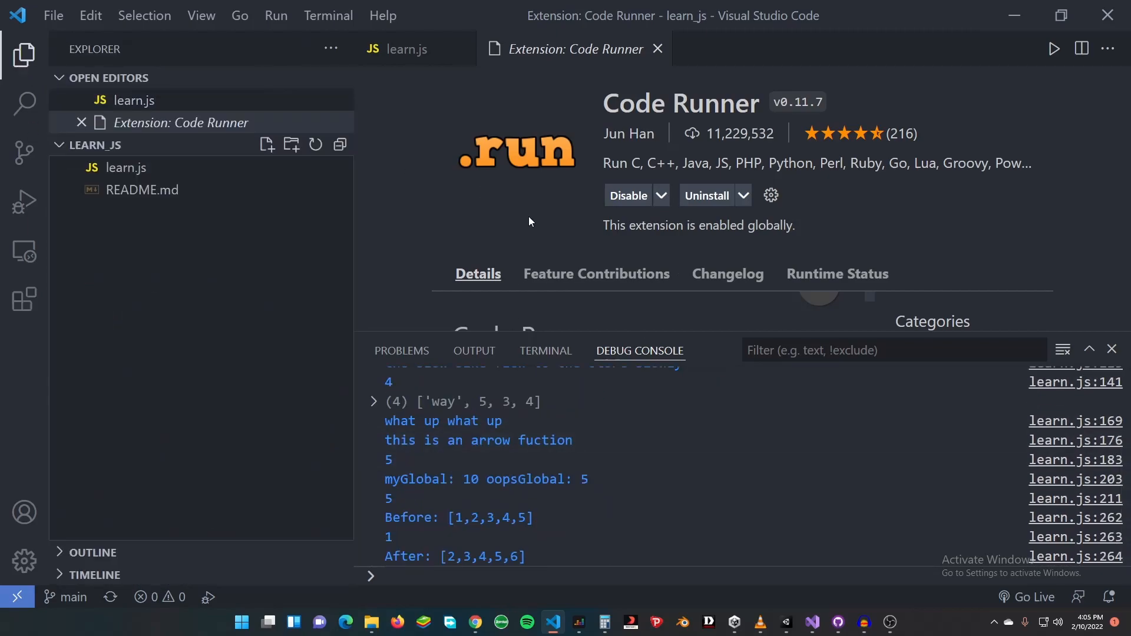
pyautogui.click(474, 350)
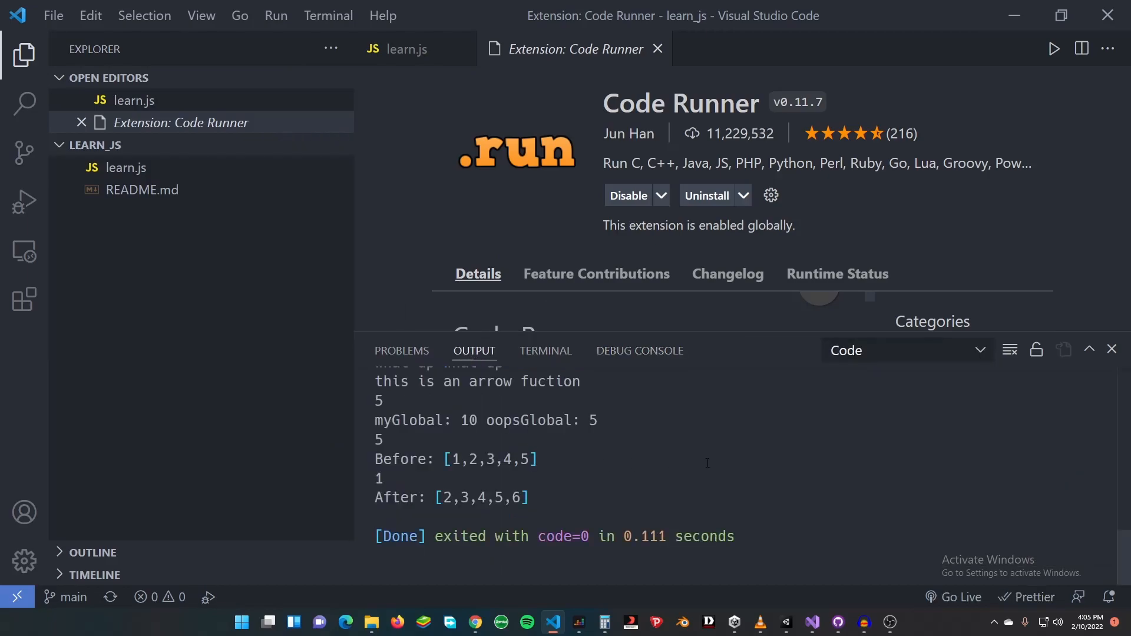
pyautogui.click(405, 49)
pyautogui.rightClick(675, 187)
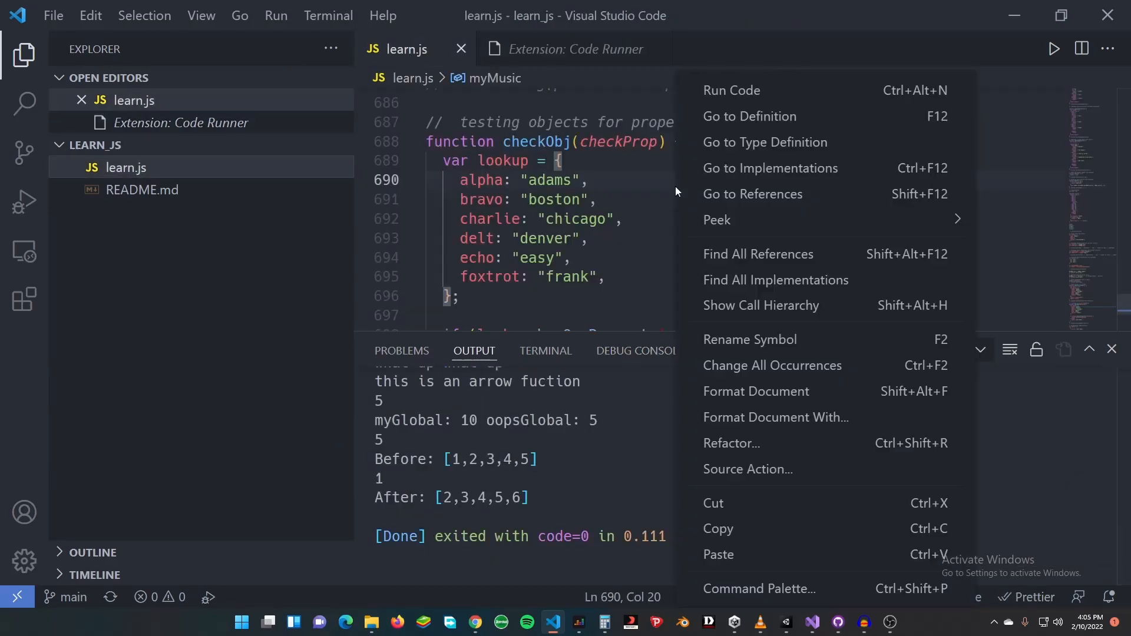
pyautogui.scroll(-1, 659, 319)
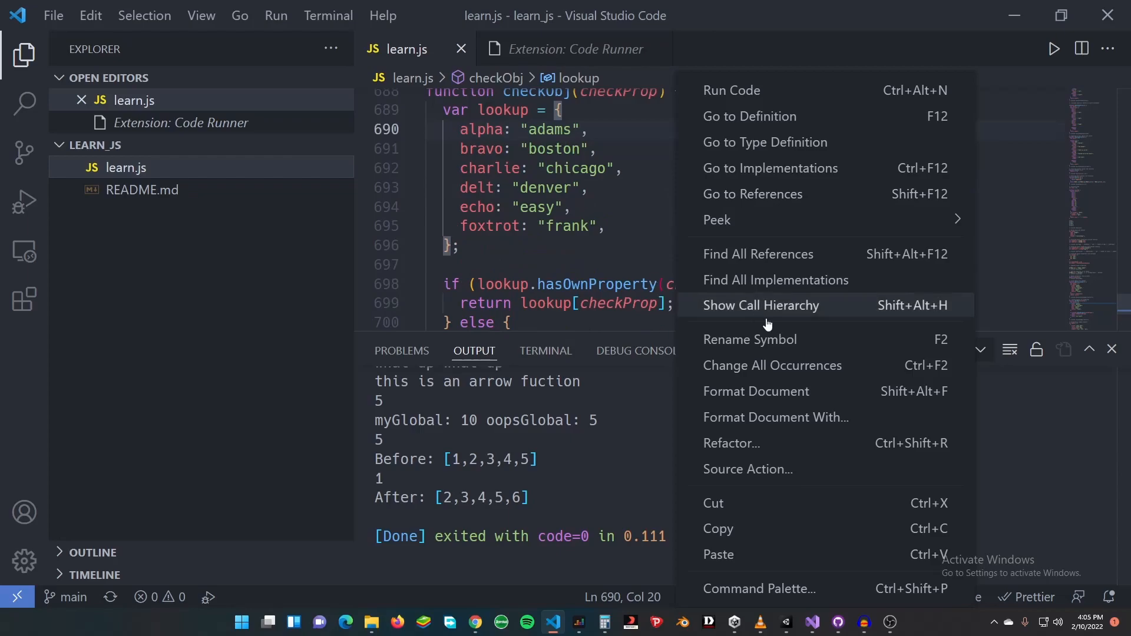
pyautogui.click(739, 91)
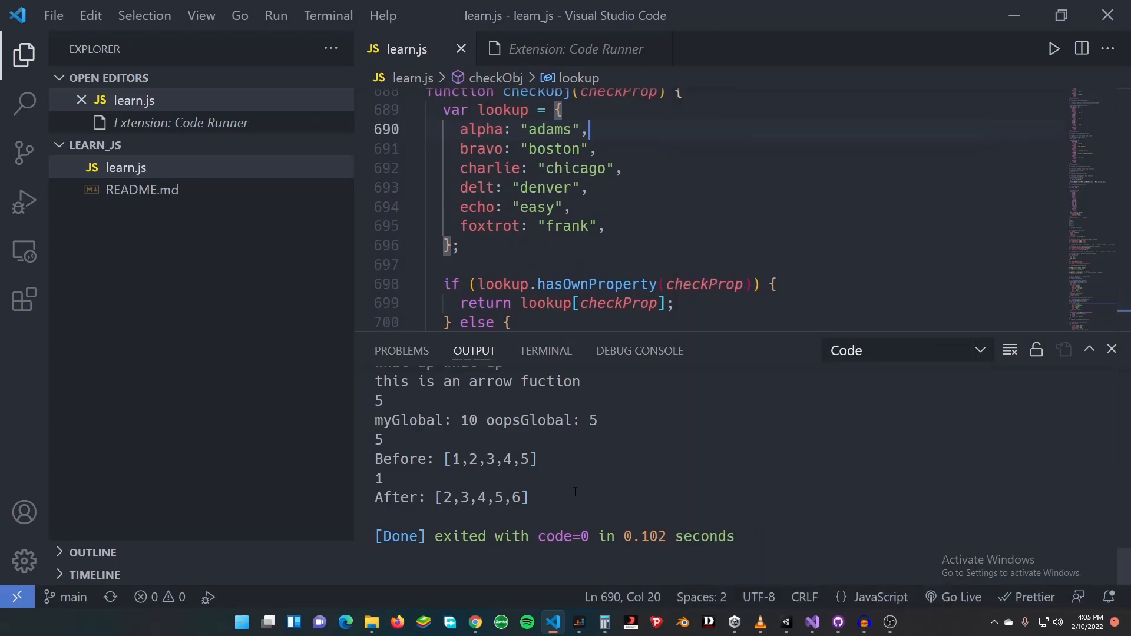
# Step: Clear the Output panel and run learn.js again so its console output reappears
pyautogui.rightClick(575, 491)
pyautogui.click(619, 470)
pyautogui.rightClick(811, 206)
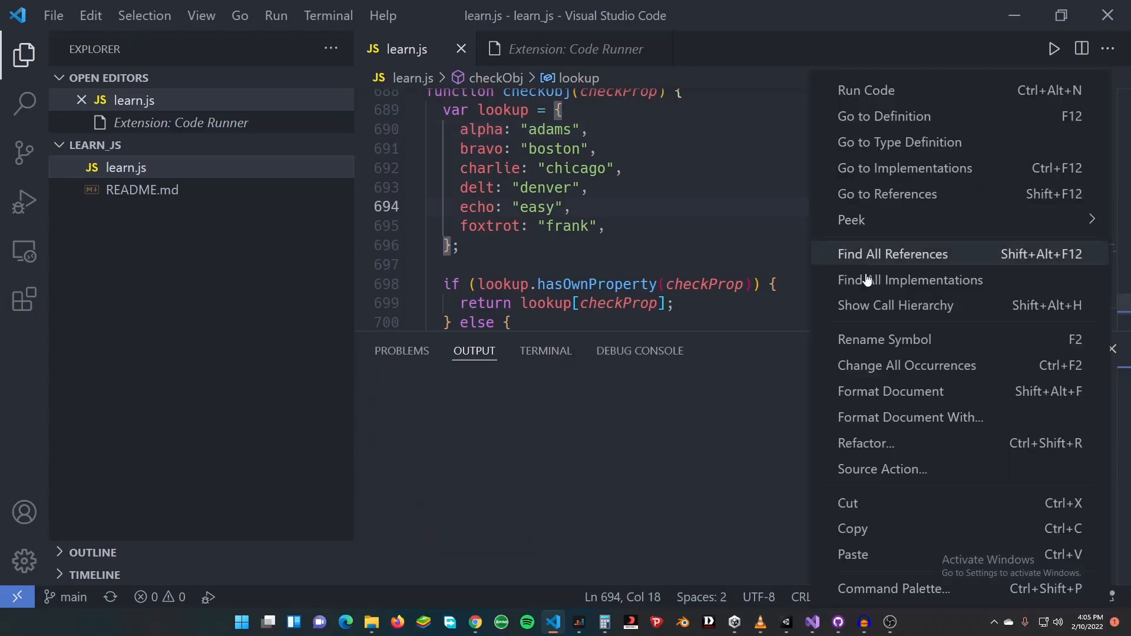
pyautogui.click(871, 90)
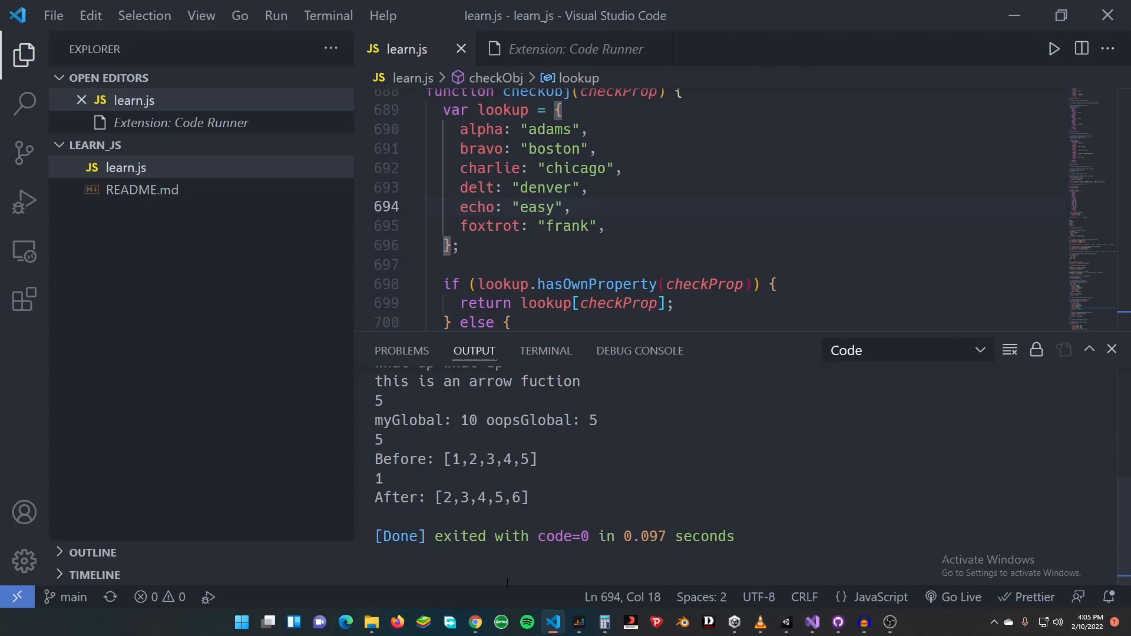
pyautogui.scroll(5, 775, 227)
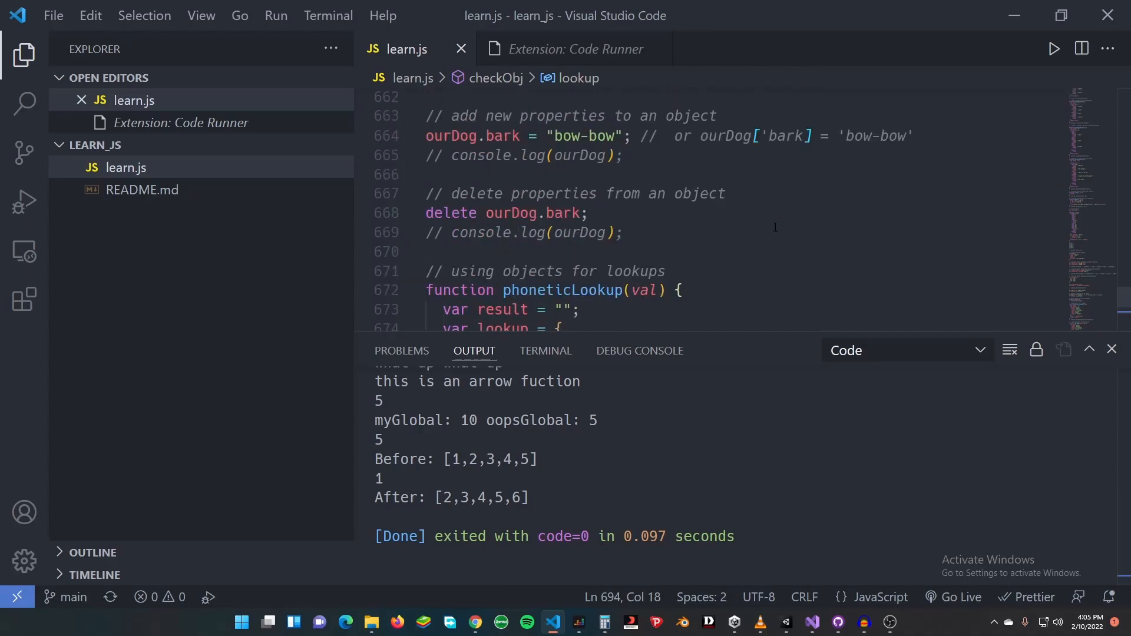
pyautogui.scroll(4, 776, 227)
pyautogui.scroll(8, 775, 227)
pyautogui.scroll(3, 775, 227)
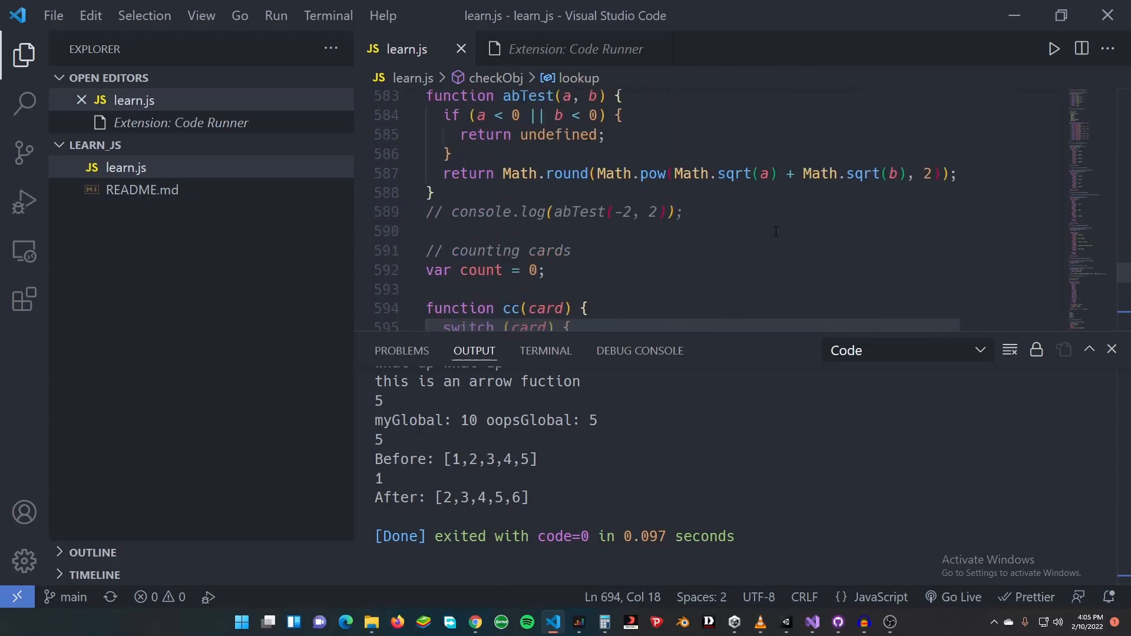
pyautogui.scroll(4, 775, 231)
pyautogui.scroll(-5, 775, 231)
pyautogui.scroll(5, 775, 231)
pyautogui.scroll(5, 776, 230)
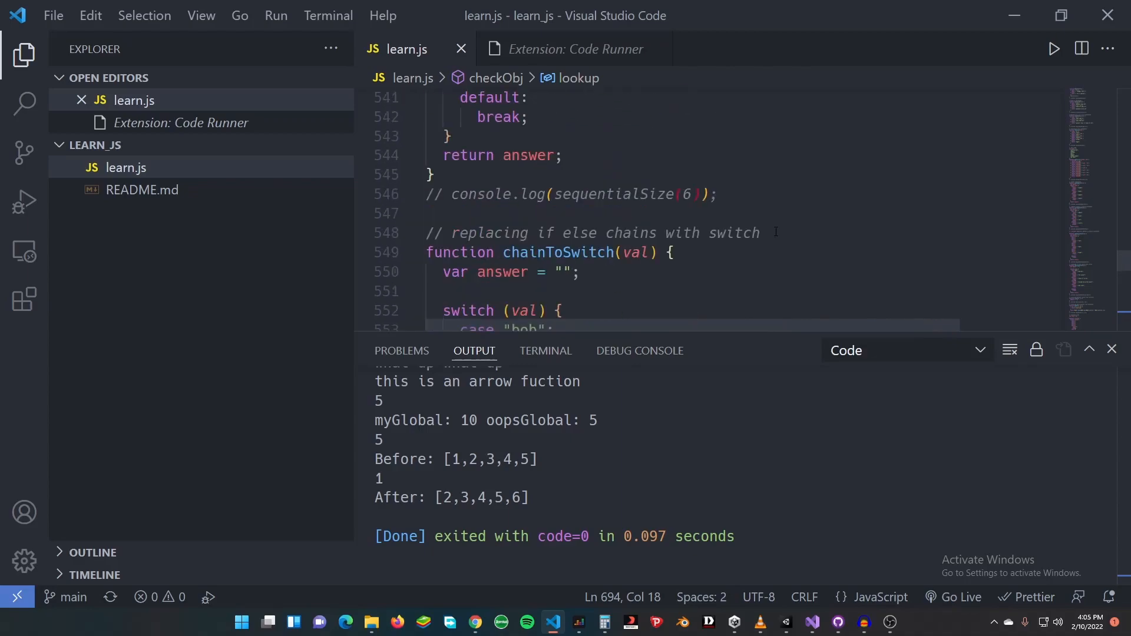
pyautogui.scroll(6, 775, 231)
pyautogui.moveTo(1125, 252); pyautogui.dragTo(1128, 114)
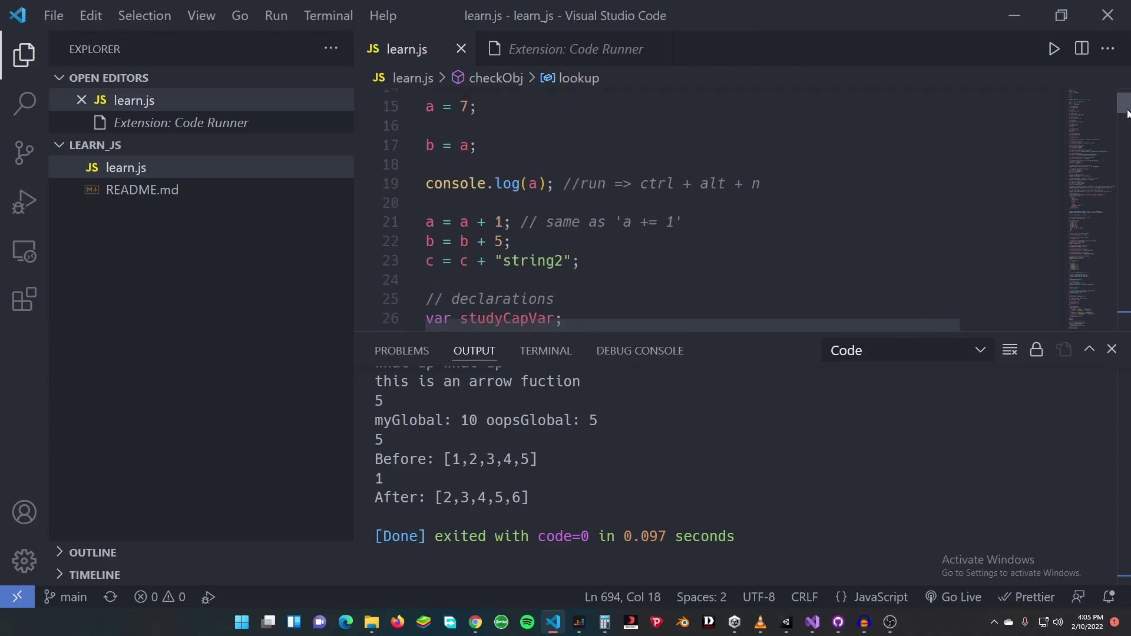
# Step: Place the caret on line 23 near the console.log(a) statement at the top of learn.js
pyautogui.click(780, 261)
# Step: Clear the Output panel and rerun learn.js with the Ctrl+Alt+N shortcut
pyautogui.rightClick(654, 337)
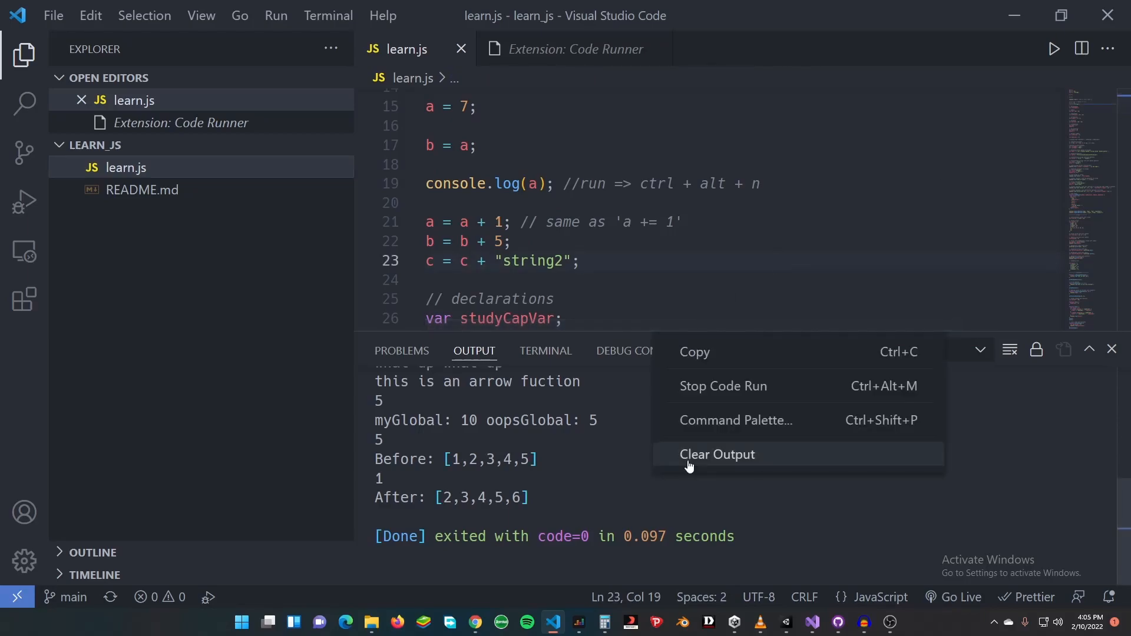
pyautogui.click(692, 454)
pyautogui.click(805, 229)
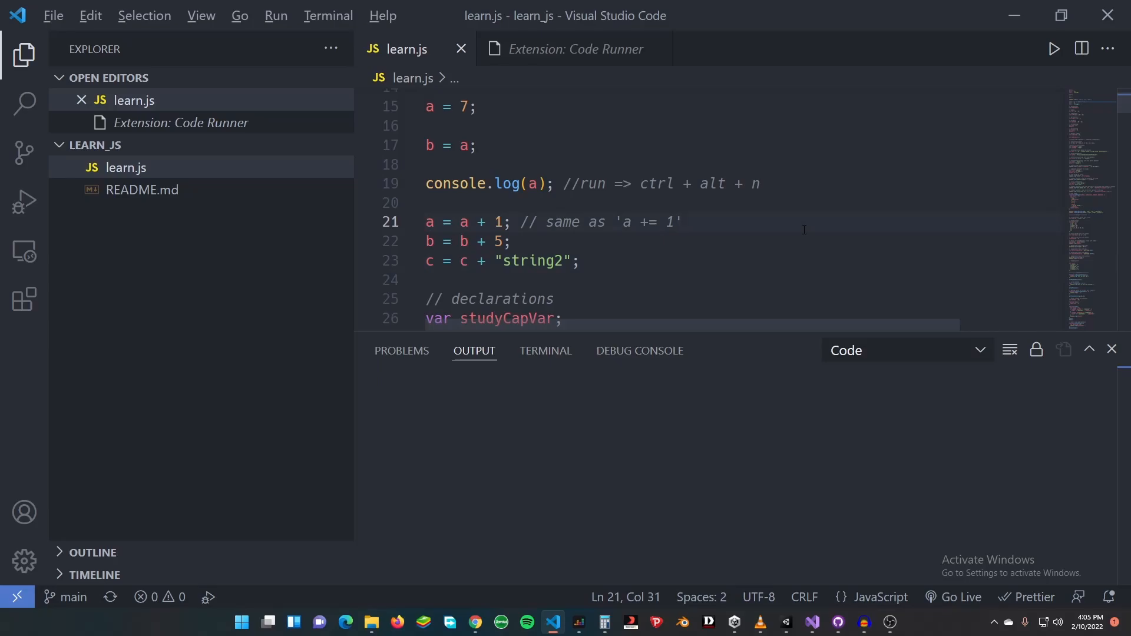
pyautogui.hotkey('ctrl', 'alt', 'n')
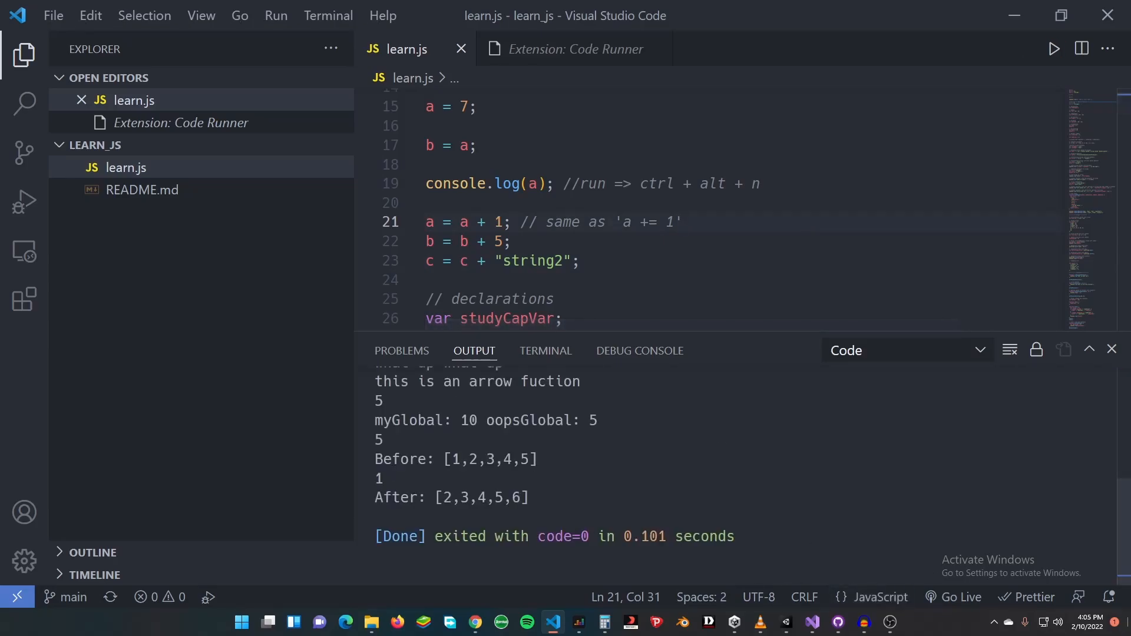
# Step: Clear the output once more and rerun learn.js with the Run Code play button
pyautogui.rightClick(683, 338)
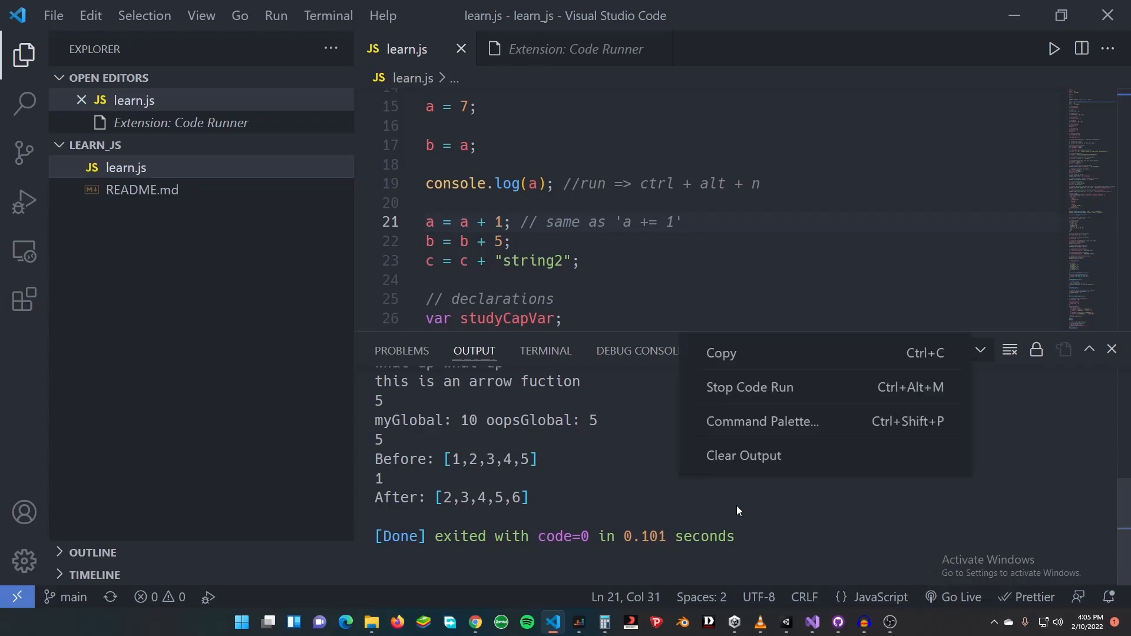
pyautogui.click(749, 456)
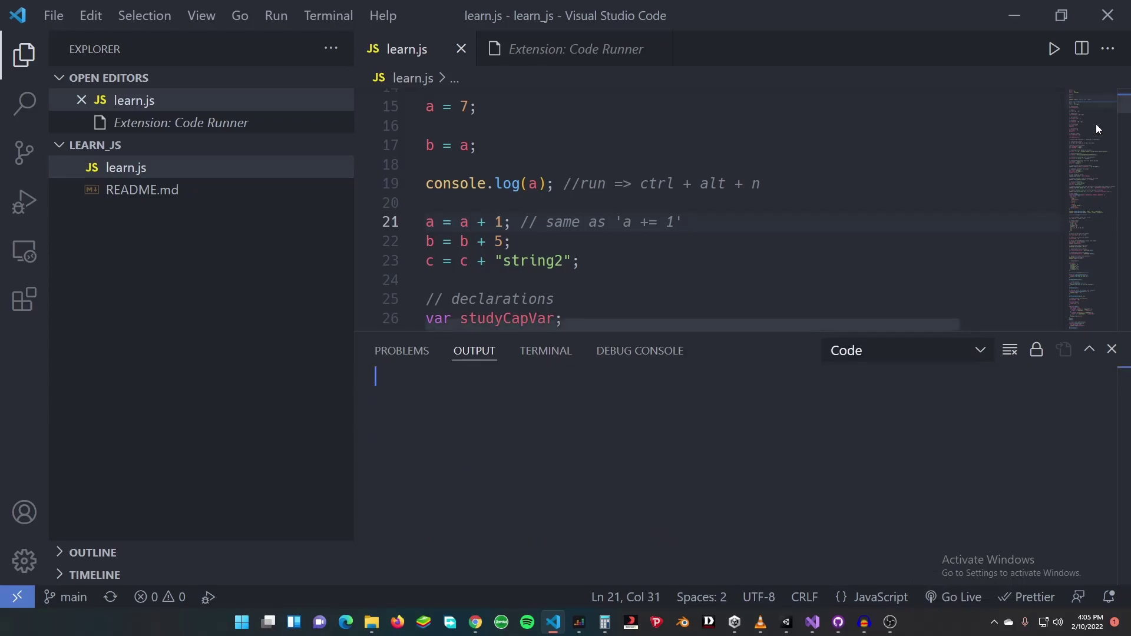
pyautogui.click(1054, 50)
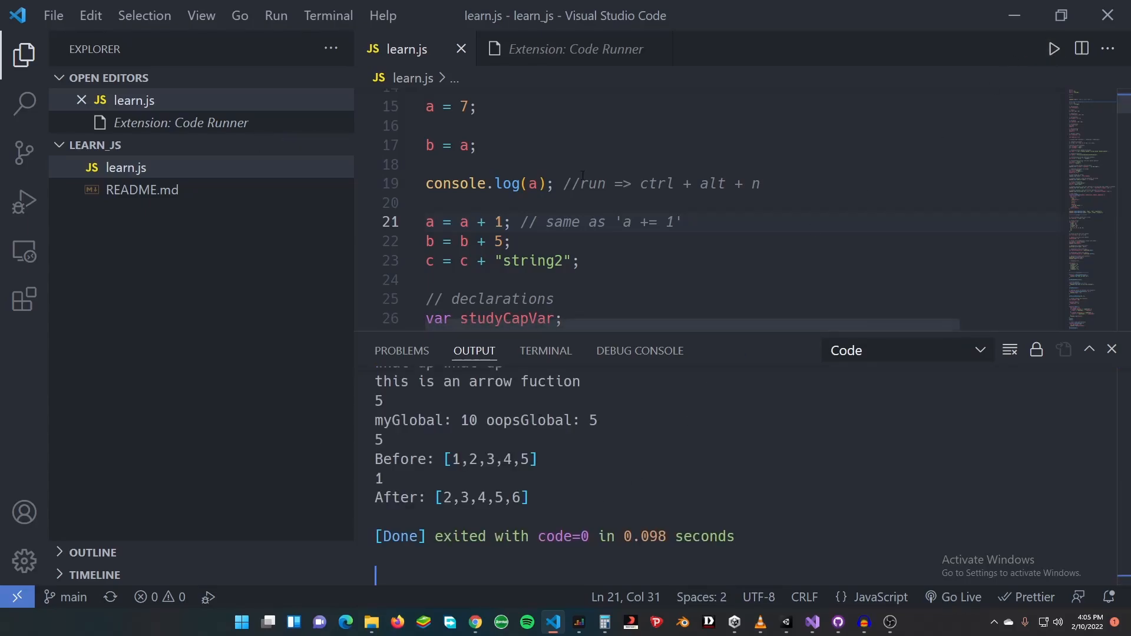
# Step: Reopen the 'run' extension results and view Code Runner 0.11.7's details page
pyautogui.click(24, 301)
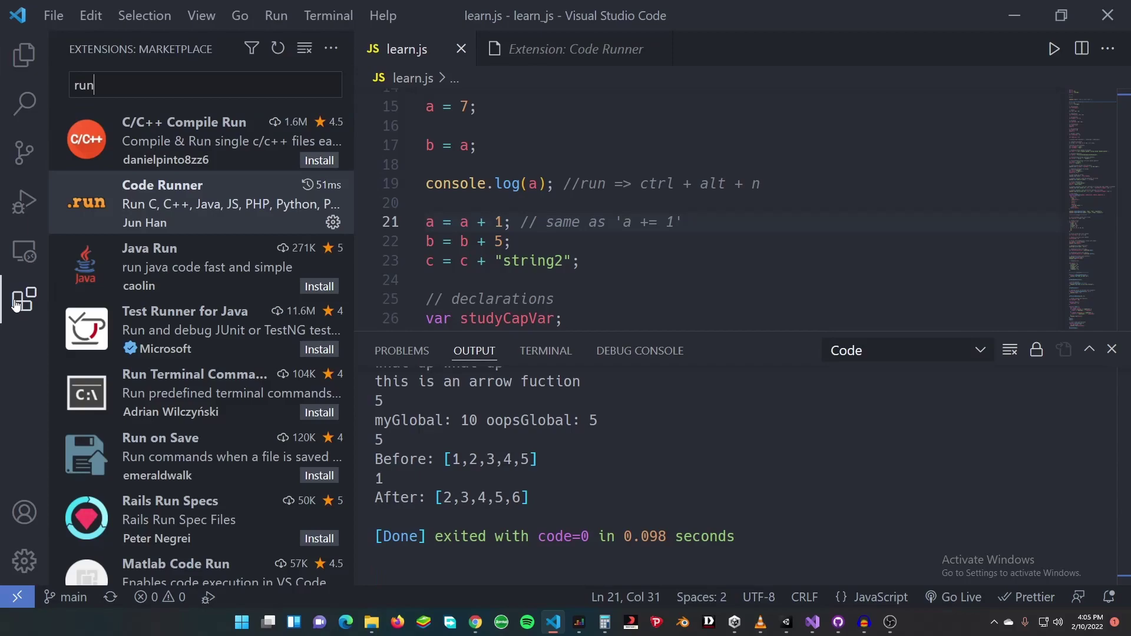
pyautogui.click(174, 209)
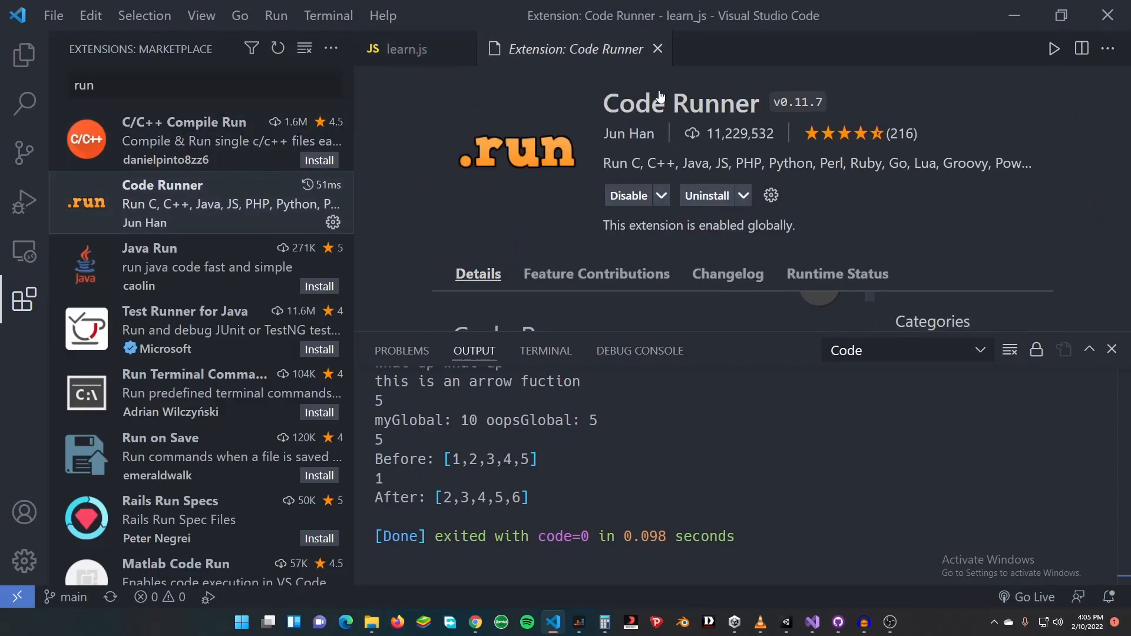